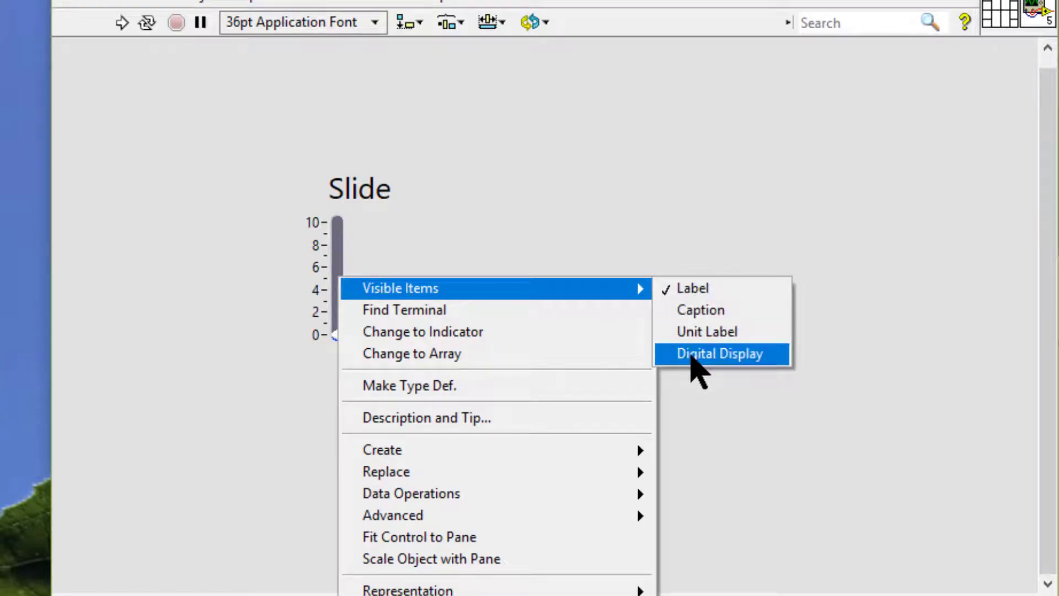
# Show the digital display of the Slide control and look through the display's own visible item options
pyautogui.click(691, 356)
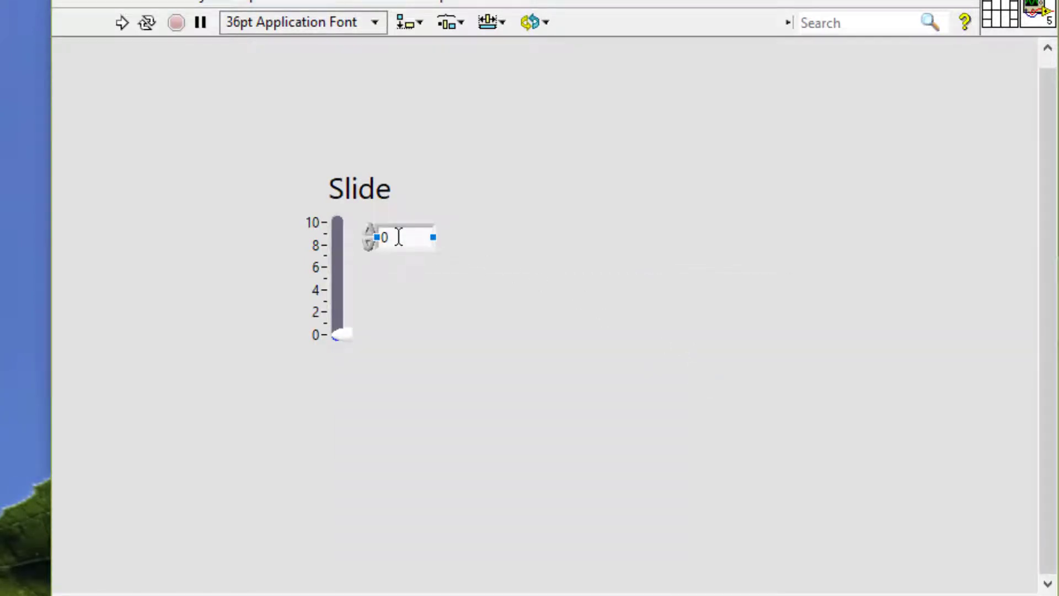
pyautogui.rightClick(398, 237)
pyautogui.moveTo(422, 243)
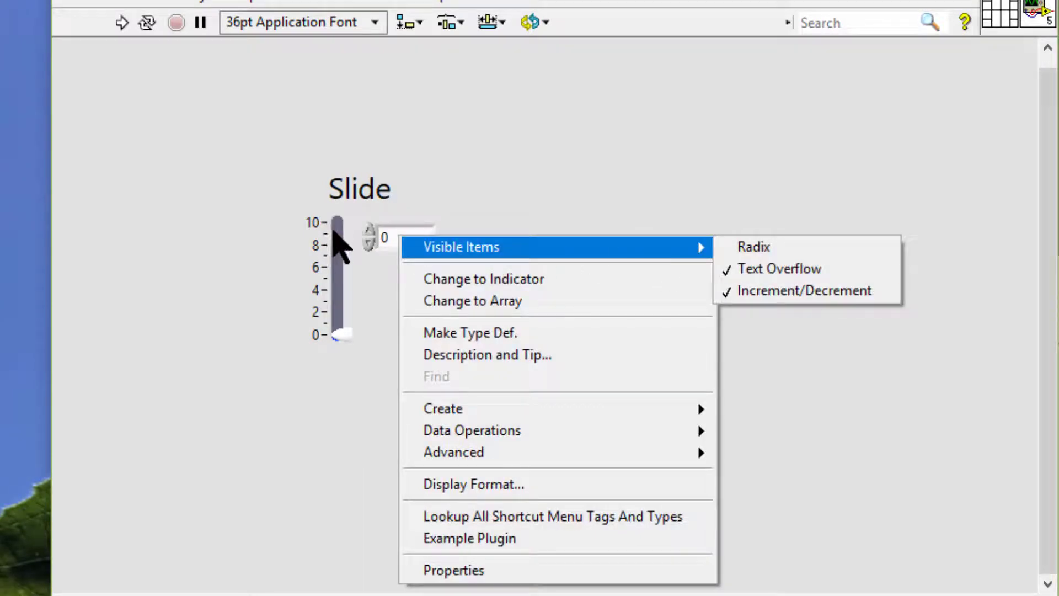
pyautogui.click(333, 230)
# Show the unit label of the Slide control and set its unit to kg
pyautogui.rightClick(335, 231)
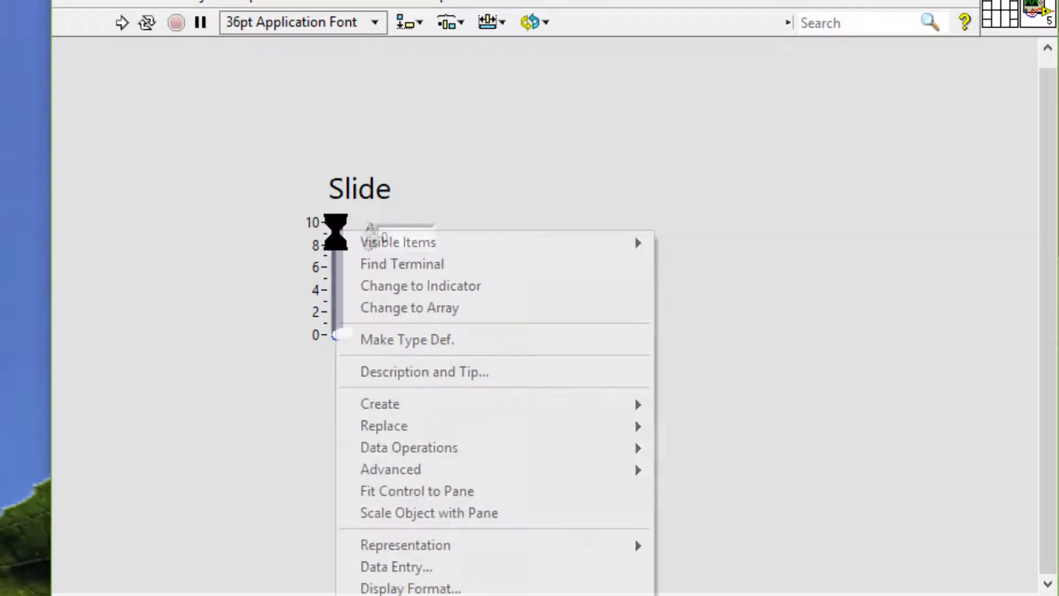
pyautogui.moveTo(364, 243)
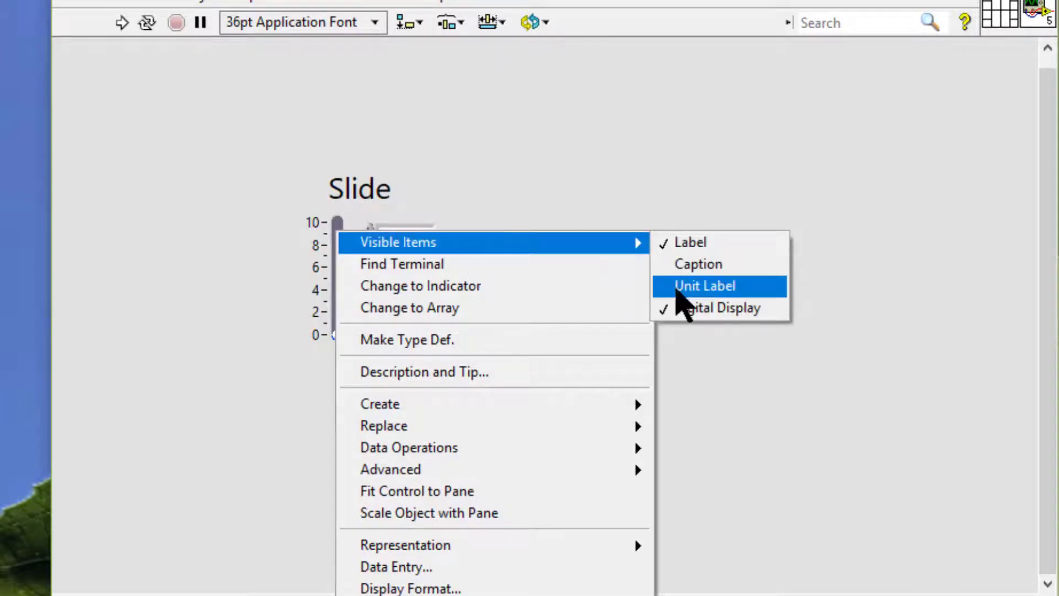
pyautogui.click(677, 289)
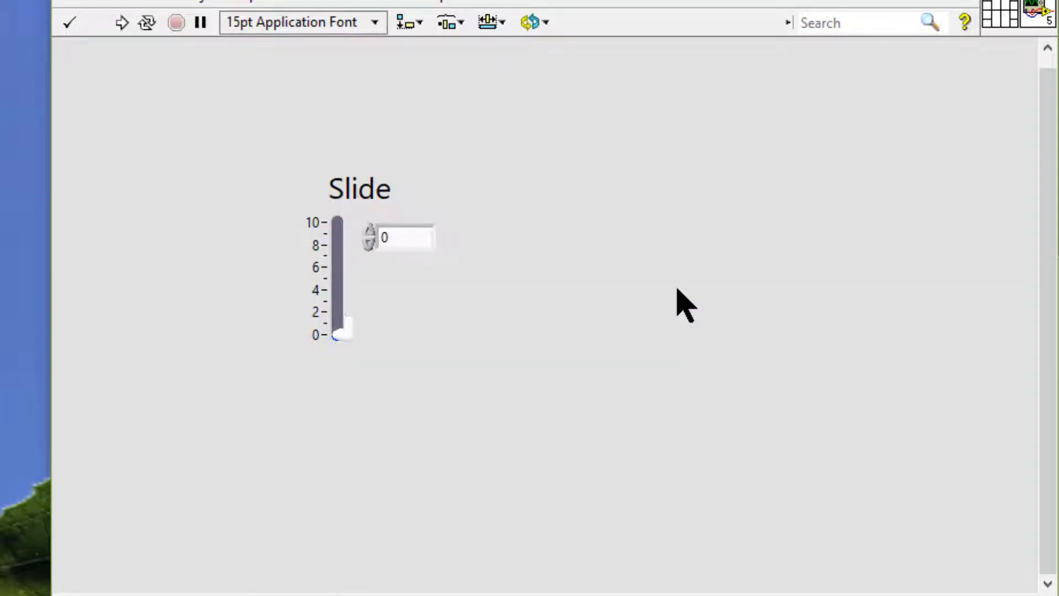
pyautogui.write('kg')
pyautogui.click(608, 287)
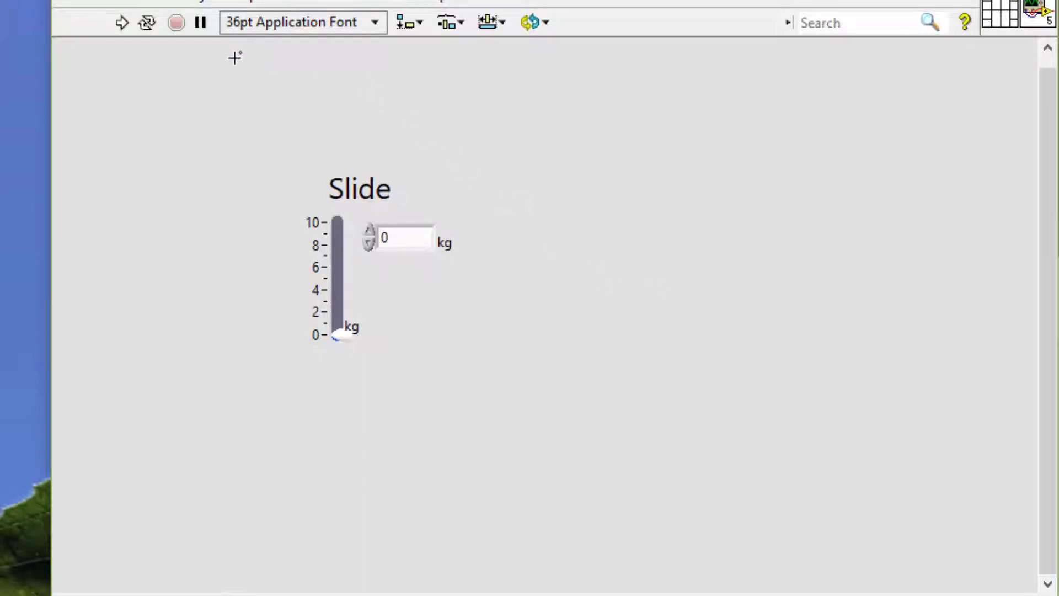
# Open the Slide control for customization in its own control editor and switch the editor to customize mode
pyautogui.rightClick(330, 236)
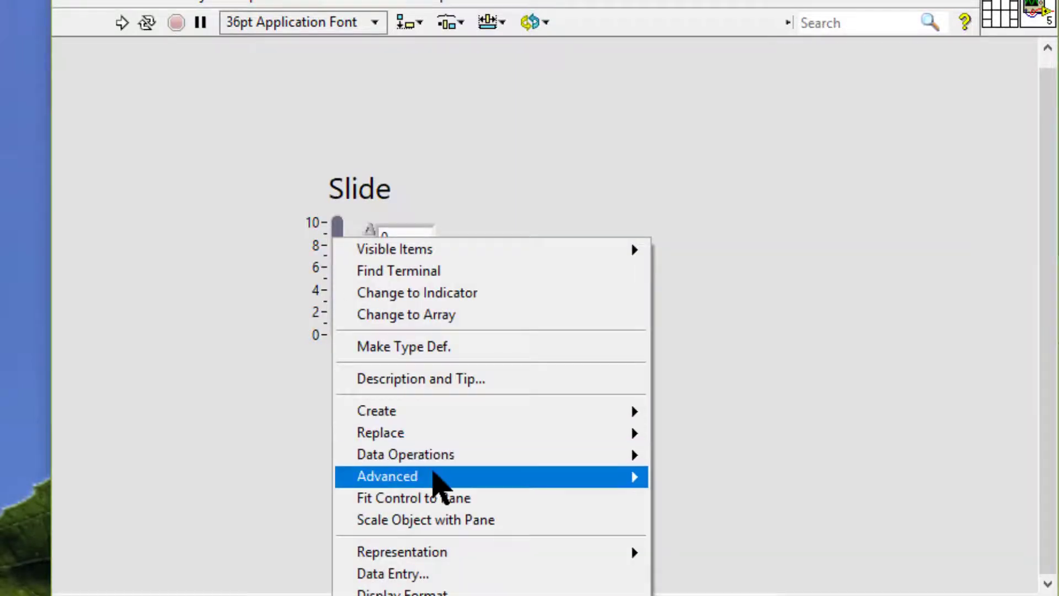
pyautogui.moveTo(432, 479)
pyautogui.click(685, 521)
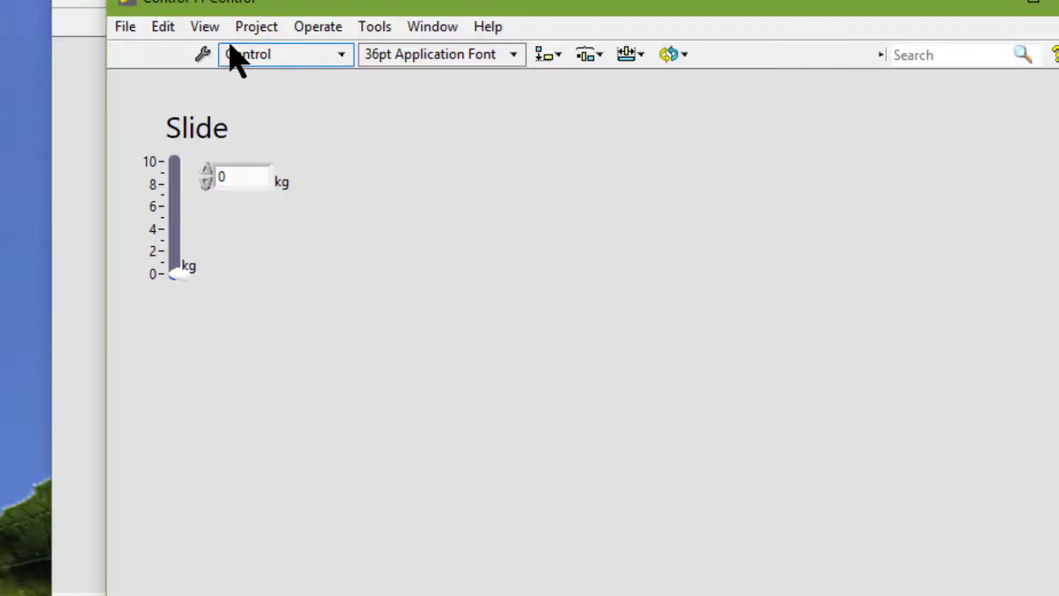
pyautogui.click(203, 54)
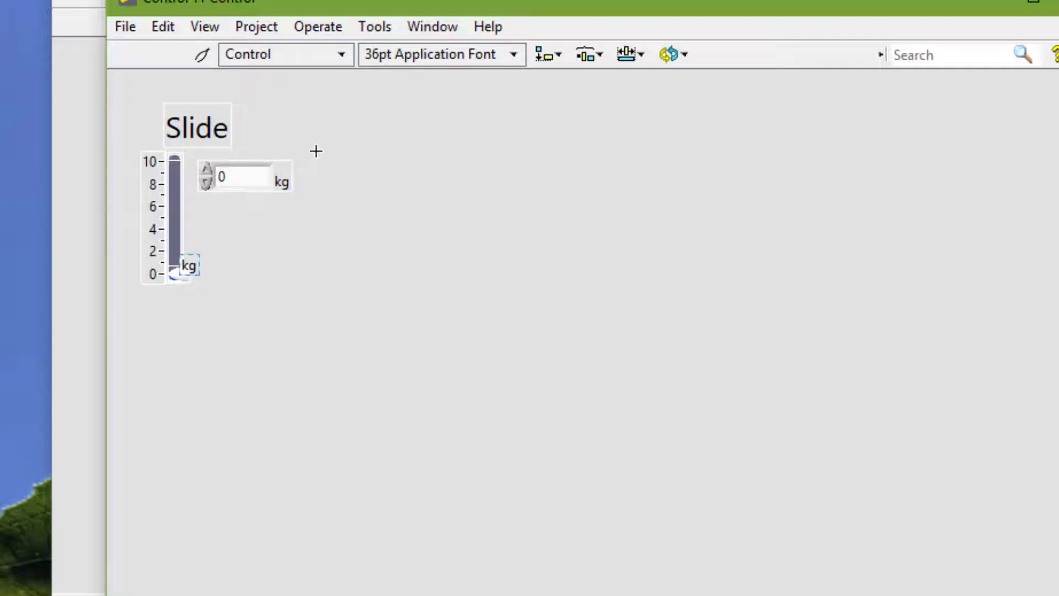
# Move the Slide label and the slider's dark upper end cap away from the scale into empty space
pyautogui.click(210, 124)
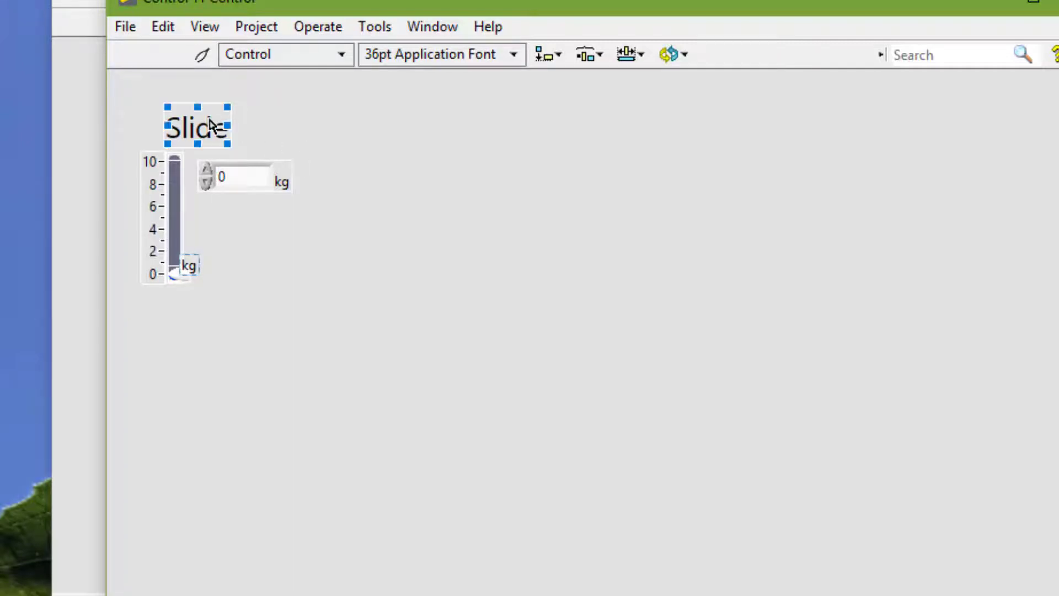
pyautogui.click(211, 124)
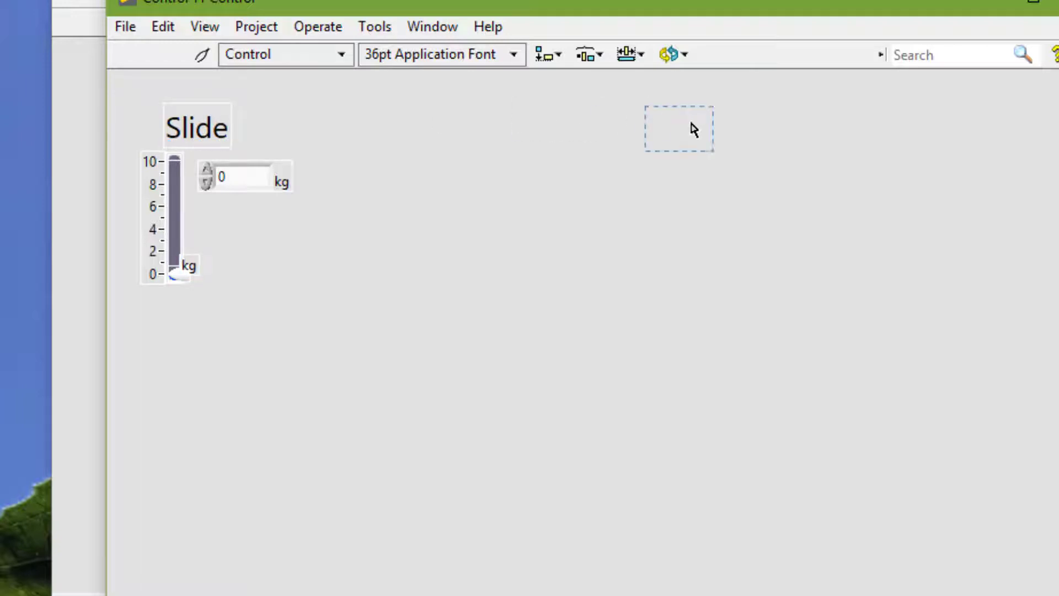
pyautogui.moveTo(691, 123); pyautogui.dragTo(691, 125)
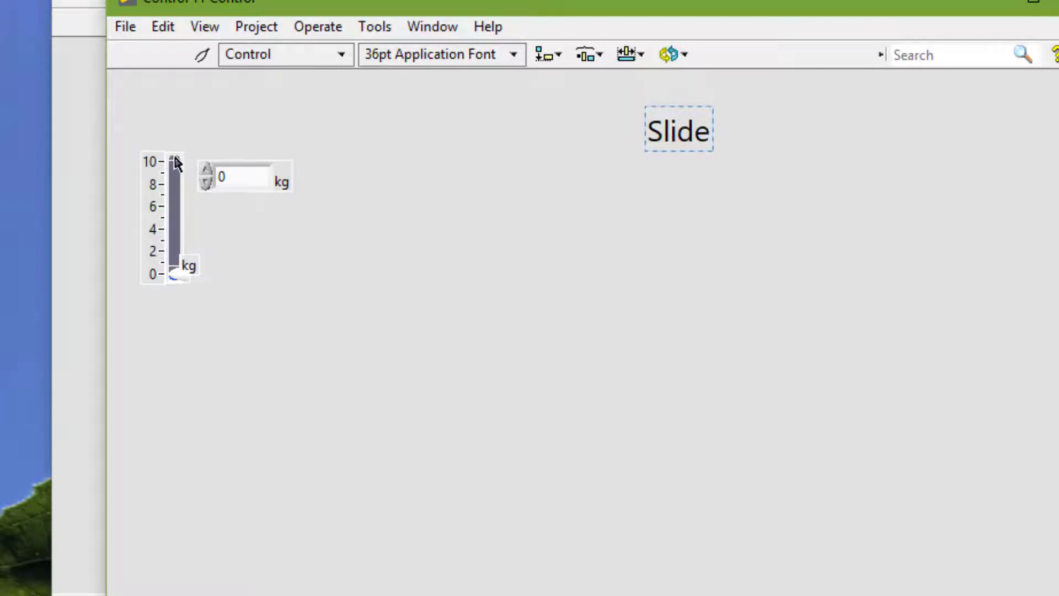
pyautogui.press('Escape')
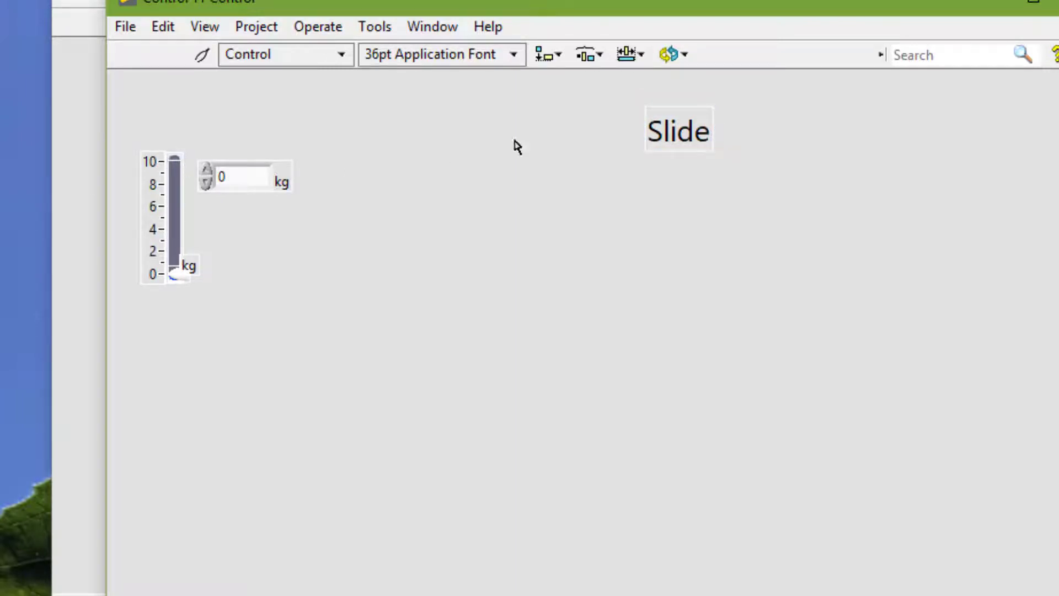
pyautogui.click(605, 173)
# Pull the dark slider bar and the digital display away from the scale as separate parts
pyautogui.moveTo(178, 209); pyautogui.dragTo(518, 306)
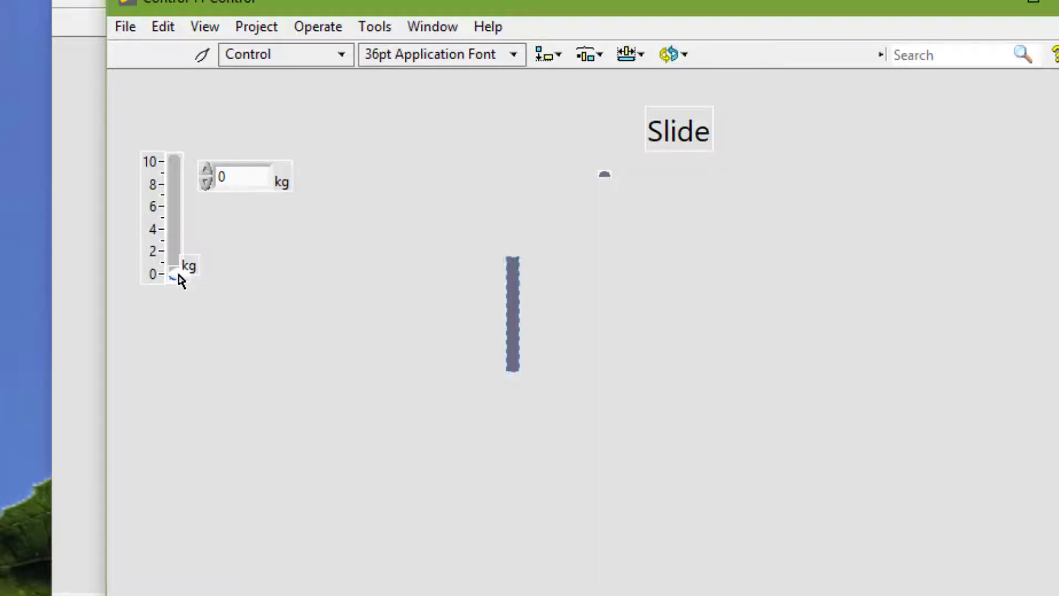
pyautogui.click(228, 182)
pyautogui.moveTo(229, 182); pyautogui.dragTo(458, 209)
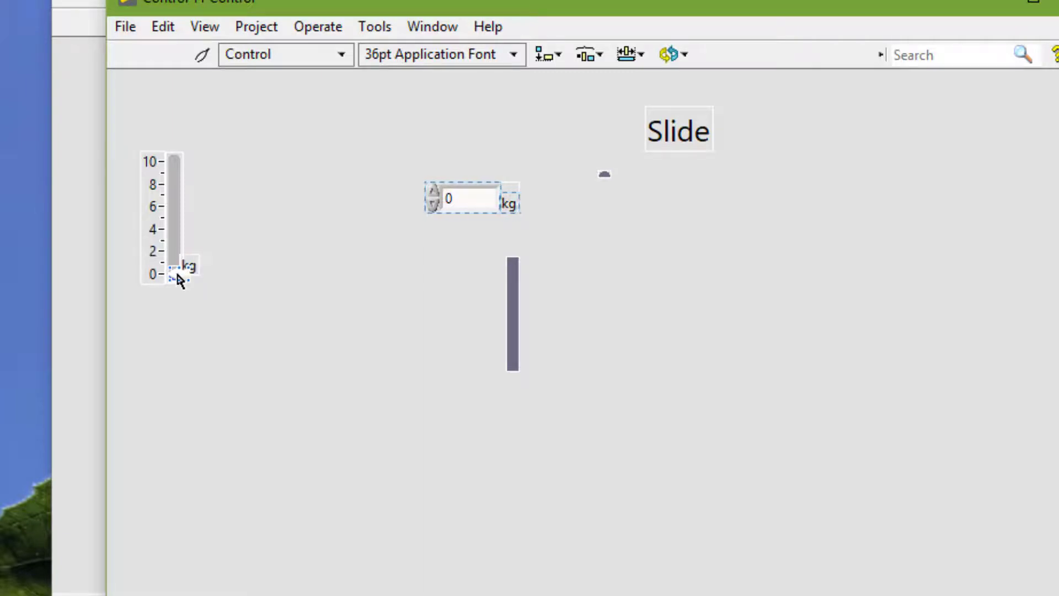
# Separate the white slider thumb and the light grey track housing from the scale
pyautogui.click(176, 272)
pyautogui.moveTo(177, 274); pyautogui.dragTo(601, 308)
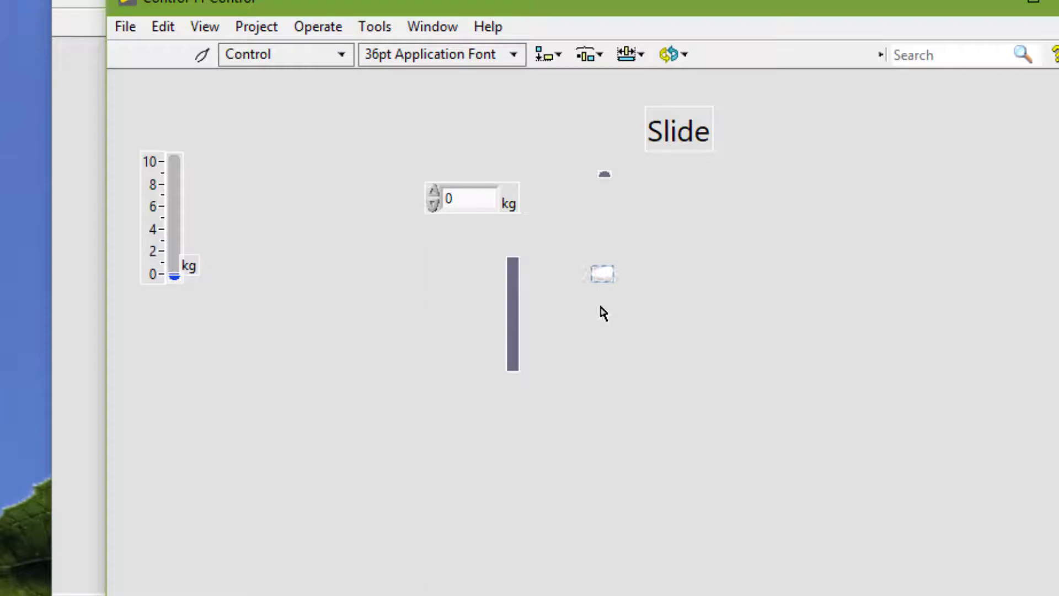
pyautogui.click(175, 257)
pyautogui.moveTo(175, 255); pyautogui.dragTo(425, 340)
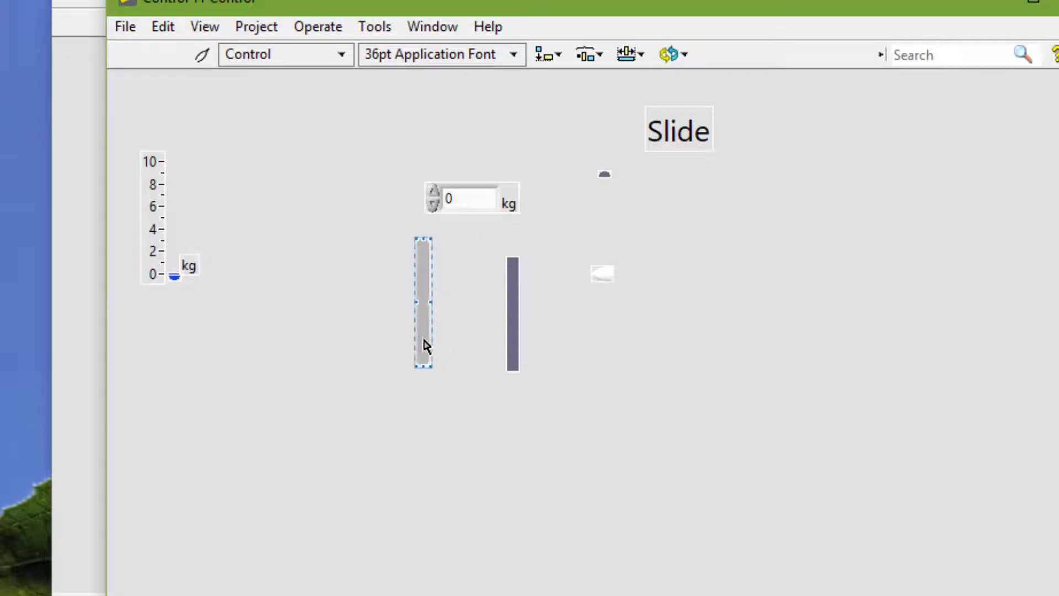
# Move the blue lower end cap, the thin blue fill line and the slider's kg label away from the scale
pyautogui.click(174, 282)
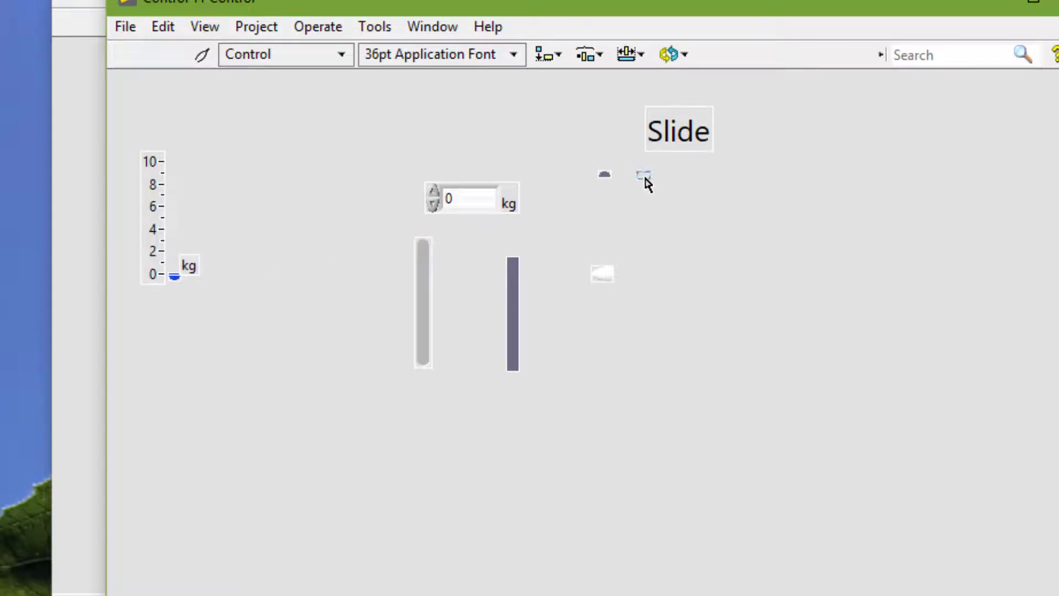
pyautogui.click(644, 176)
pyautogui.click(173, 275)
pyautogui.click(189, 269)
pyautogui.moveTo(358, 334); pyautogui.dragTo(359, 335)
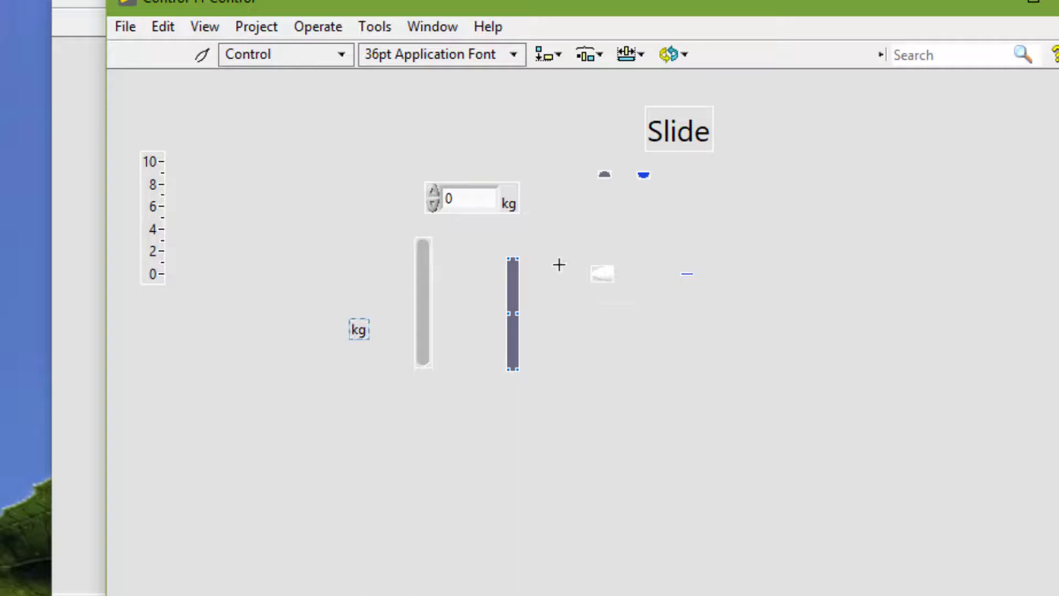
# In edit mode, raise the digital display value to 5 to test the separated parts, and return to customize mode
pyautogui.click(200, 55)
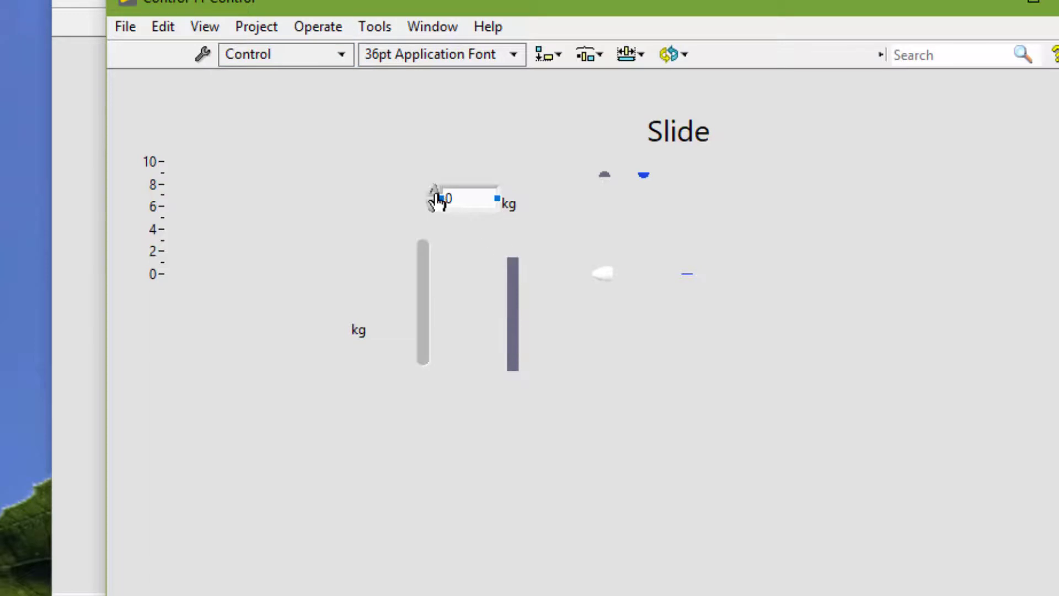
pyautogui.moveTo(434, 193); pyautogui.dragTo(433, 193)
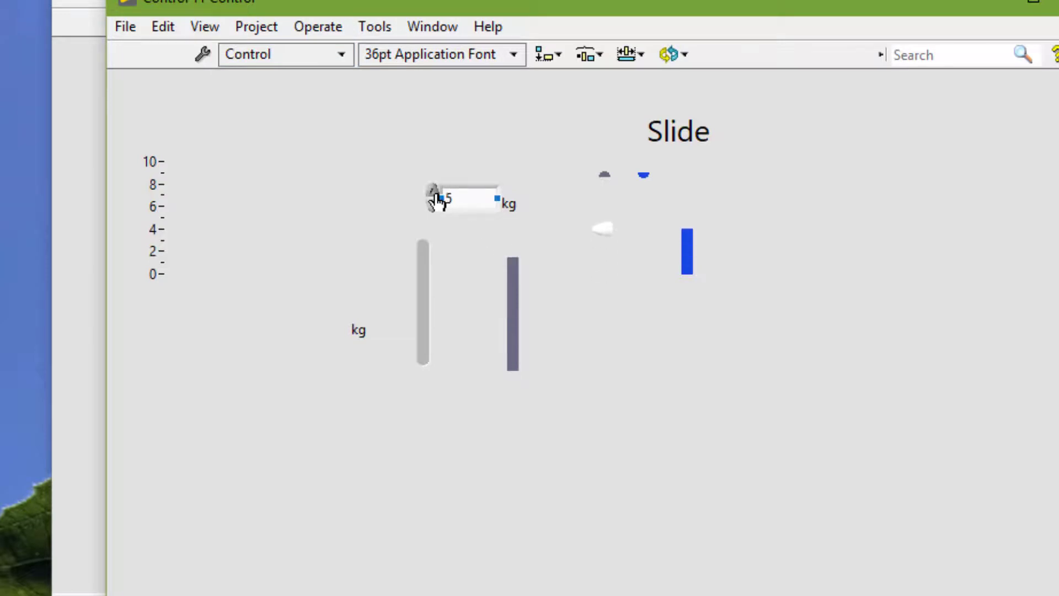
pyautogui.click(202, 55)
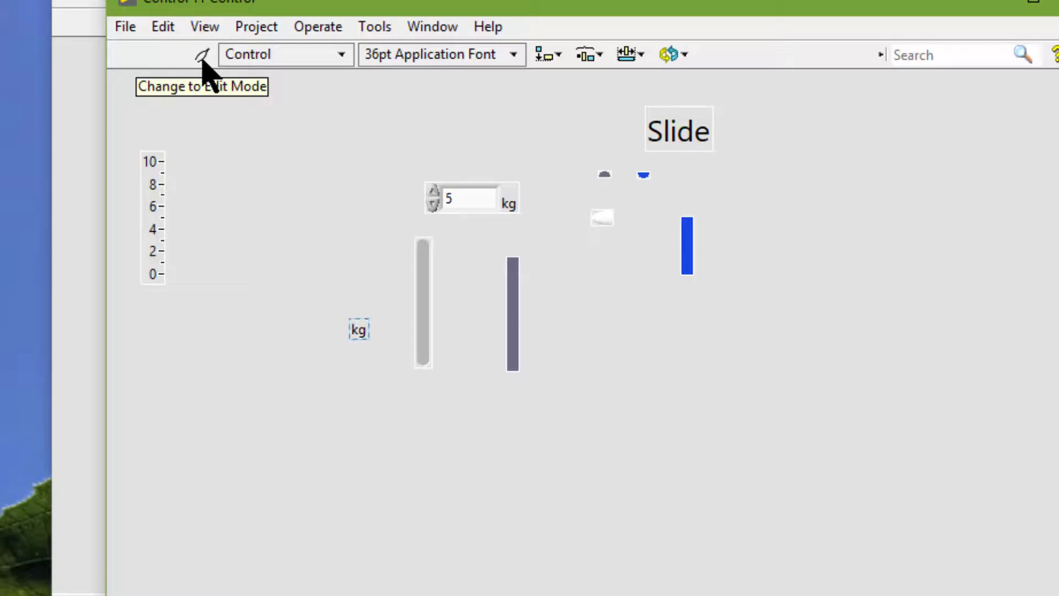
pyautogui.click(202, 55)
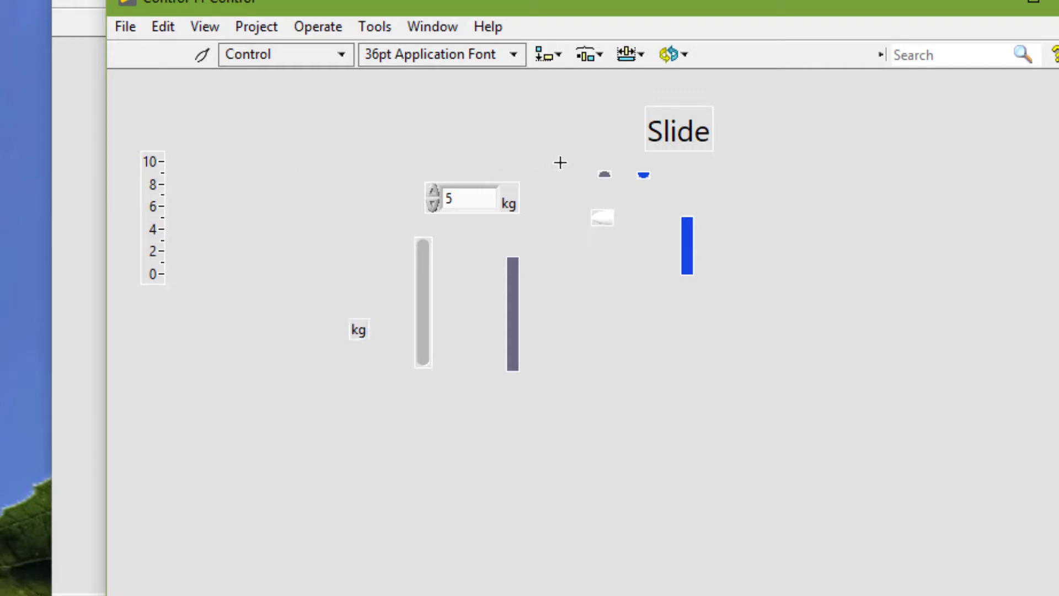
# Select the dark and blue end caps, align them by top edges and distribute them with an equal horizontal gap
pyautogui.moveTo(560, 163); pyautogui.dragTo(666, 189)
pyautogui.click(544, 60)
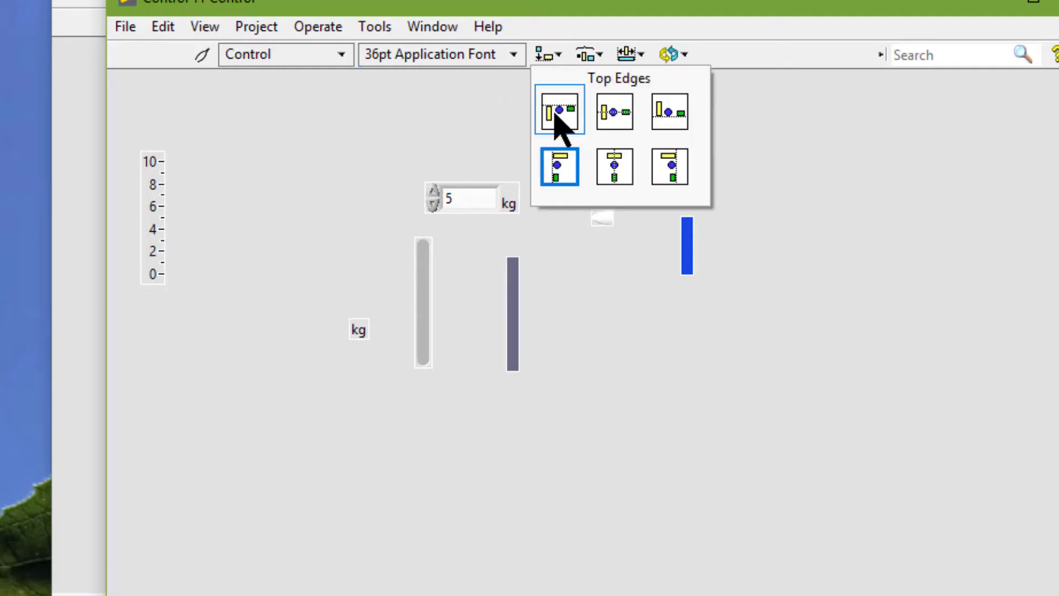
pyautogui.click(558, 117)
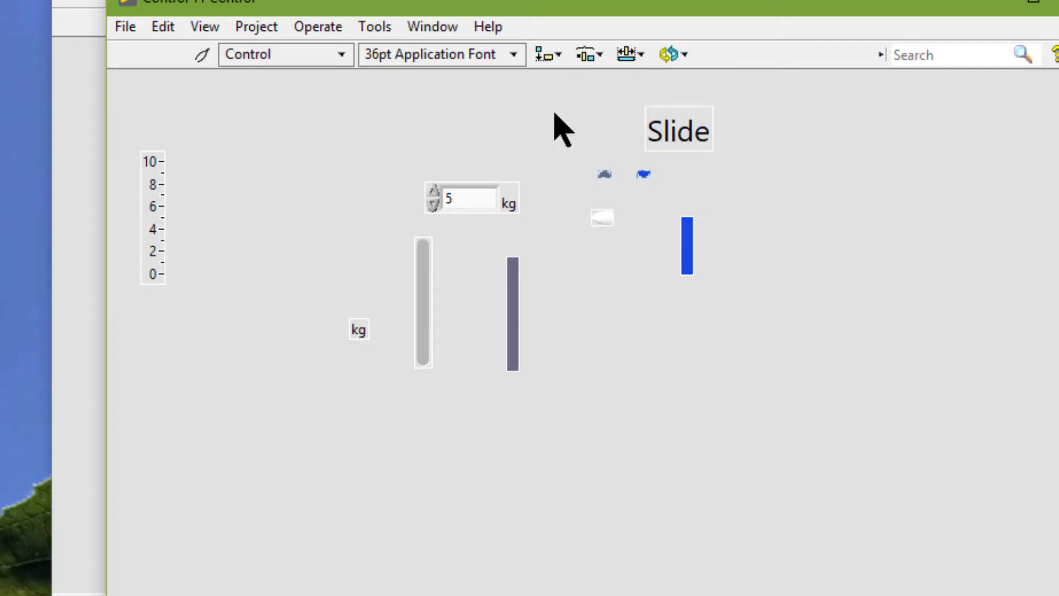
pyautogui.click(590, 60)
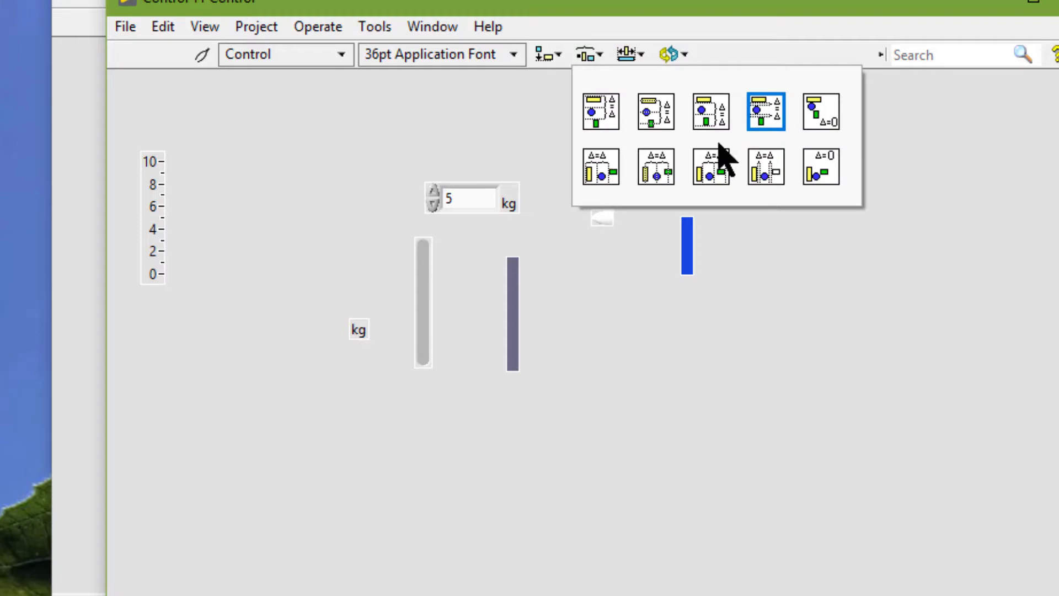
pyautogui.click(764, 168)
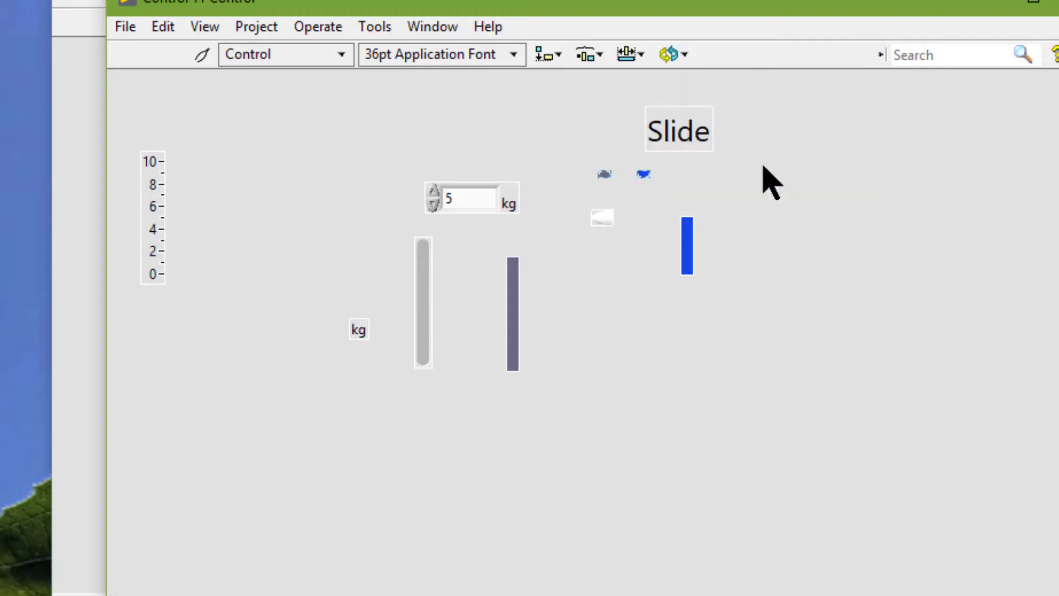
# Open the reordering options for the selected end caps
pyautogui.click(684, 52)
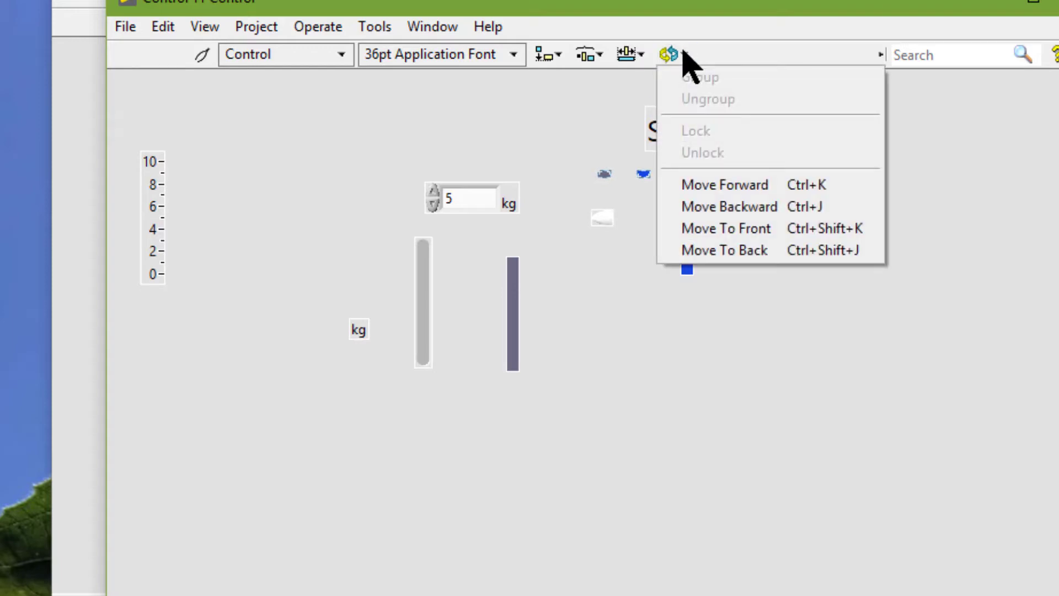